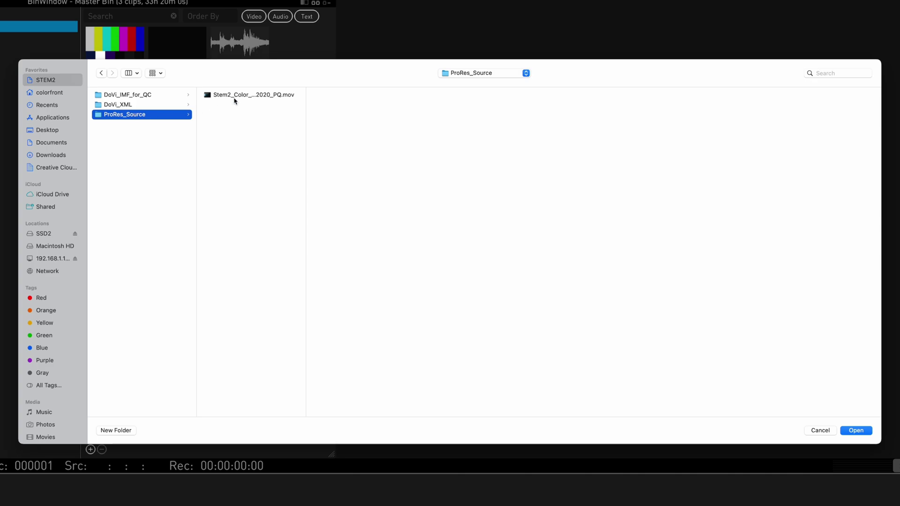
Step: Import Stem2_Color_Graded_Master_Rec2020_PQ.mov from the ProRes_Source folder and place it on the timeline
{"action": "left_click", "coordinate": [241, 96]}
{"action": "left_click", "coordinate": [853, 434]}
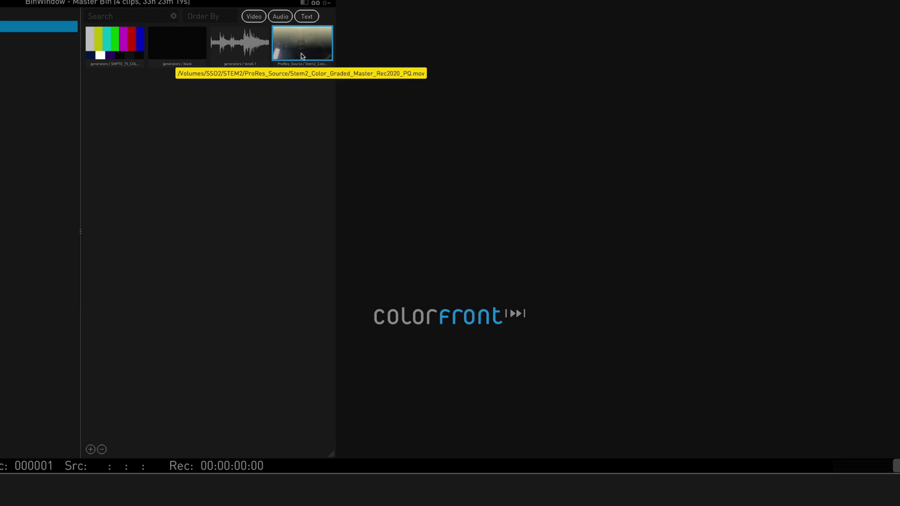
{"action": "key", "text": "v"}
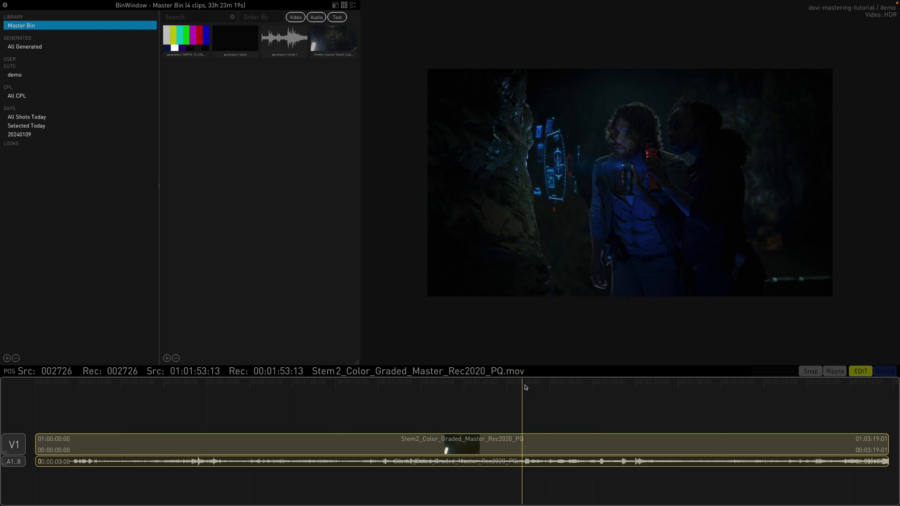
{"action": "left_click_drag", "start_coordinate": [526, 387], "coordinate": [677, 410]}
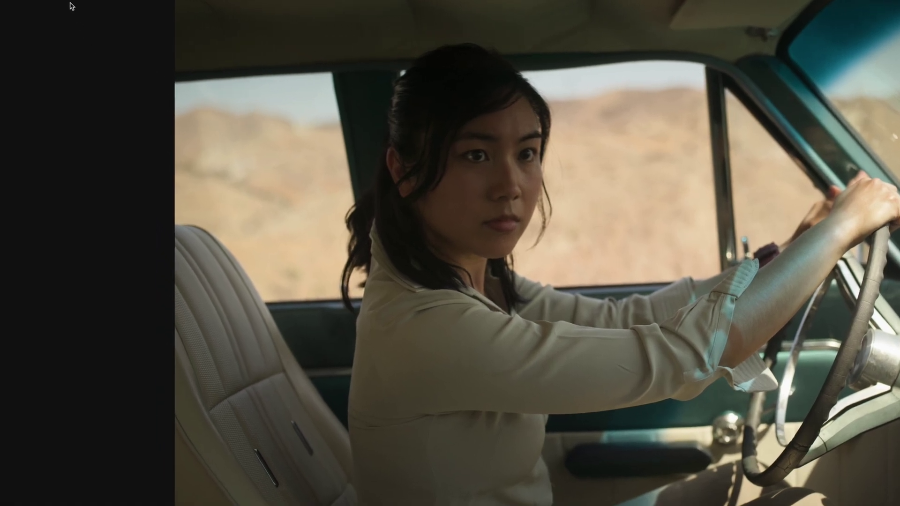
Step: Apply the Dolby Vision XML master metadata from STEM2_DoVi.xml in the DoVi_XML folder to the events on the active track
{"action": "left_click", "coordinate": [108, 43]}
{"action": "mouse_move", "coordinate": [164, 412]}
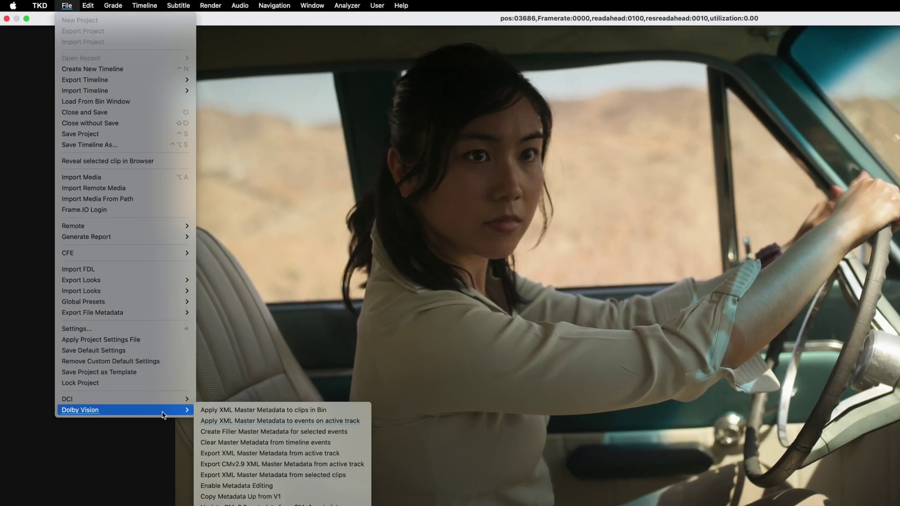
{"action": "left_click", "coordinate": [223, 423]}
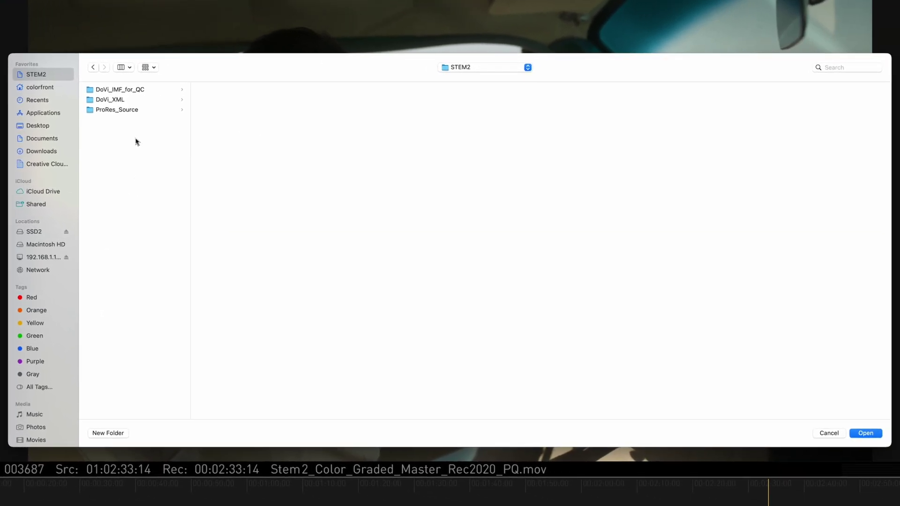
{"action": "left_click", "coordinate": [139, 101]}
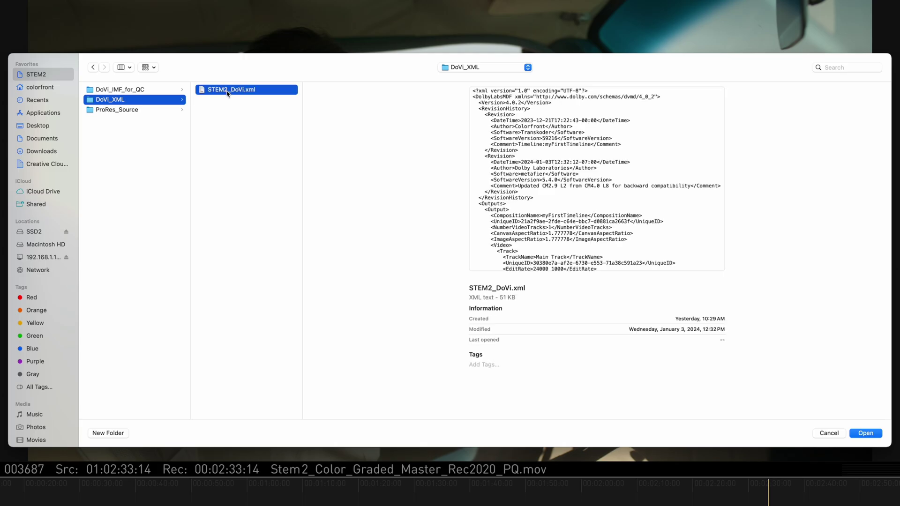
{"action": "double_click", "coordinate": [229, 92]}
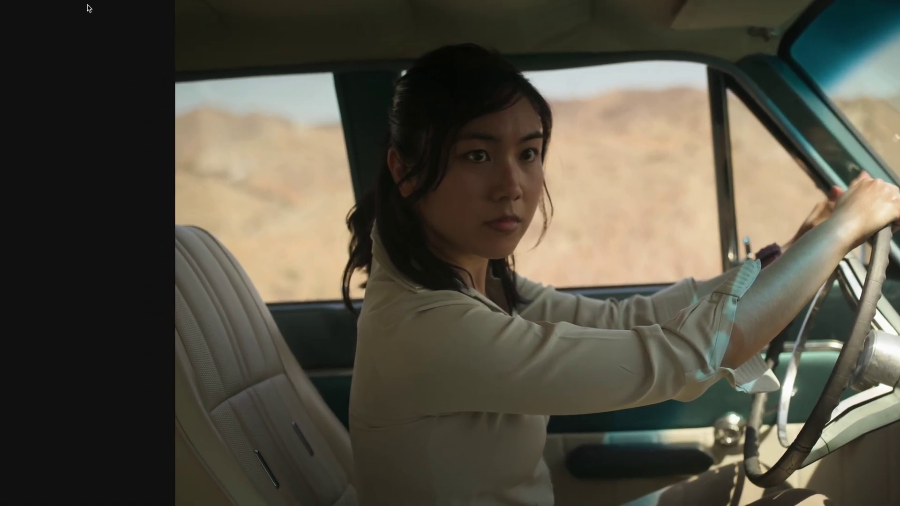
Step: Run Auto Edit on the timeline with 5s BLACK, 5s BARS, PROGRAM 00:01:00:00, 5s BLACK
{"action": "left_click", "coordinate": [88, 7]}
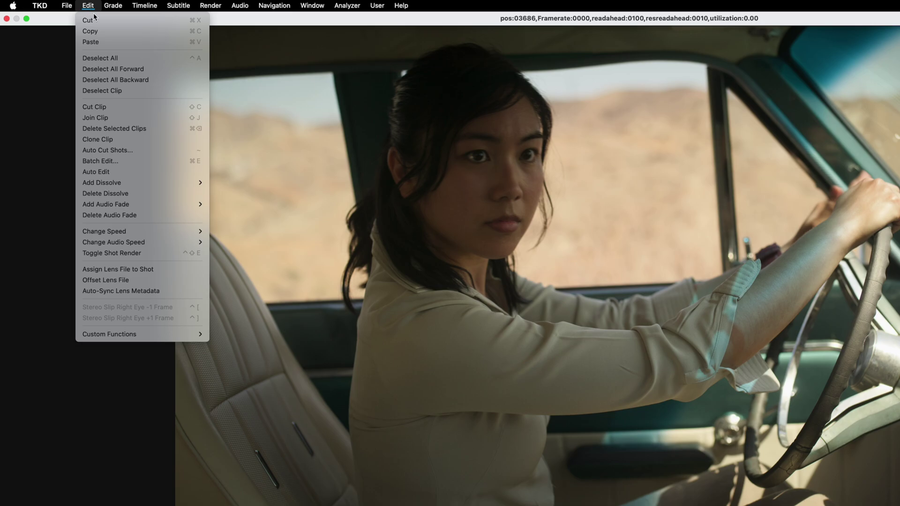
{"action": "left_click", "coordinate": [117, 173]}
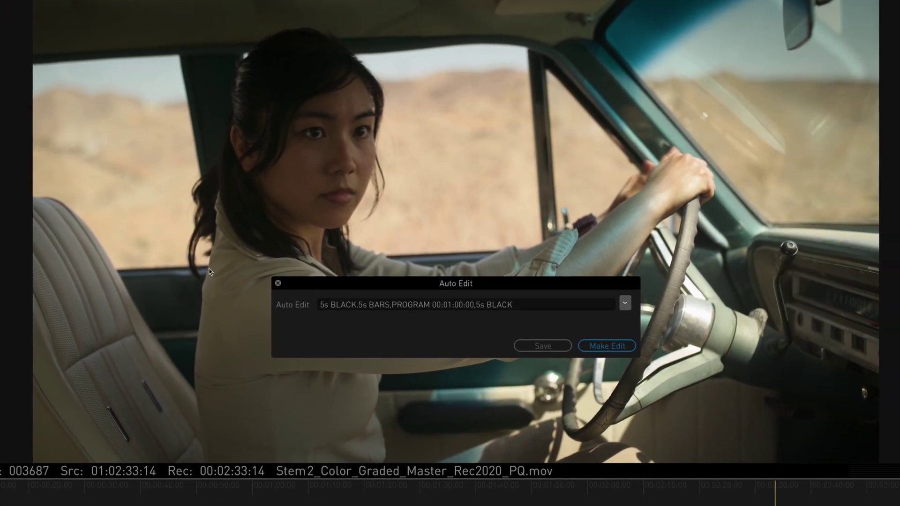
{"action": "left_click", "coordinate": [601, 346]}
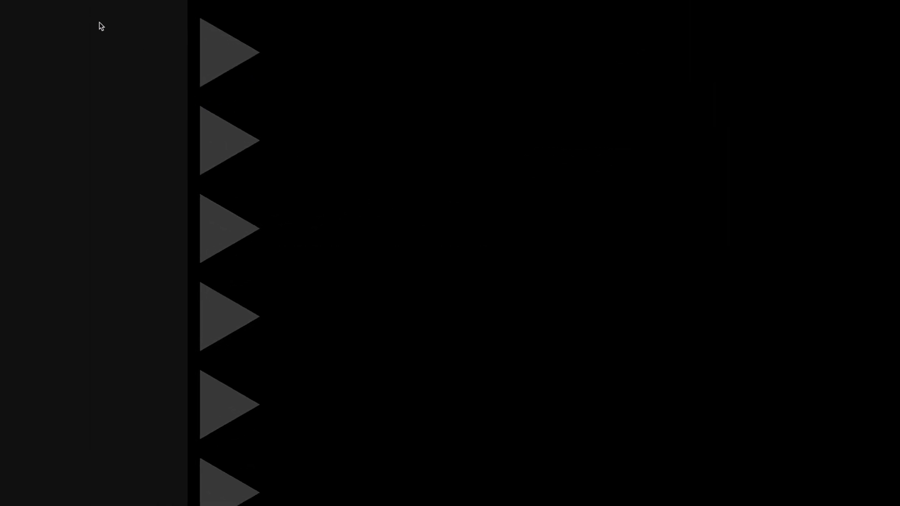
Step: Create Dolby Vision filler master metadata for the selected black and bars events
{"action": "left_click", "coordinate": [70, 5]}
{"action": "mouse_move", "coordinate": [191, 444]}
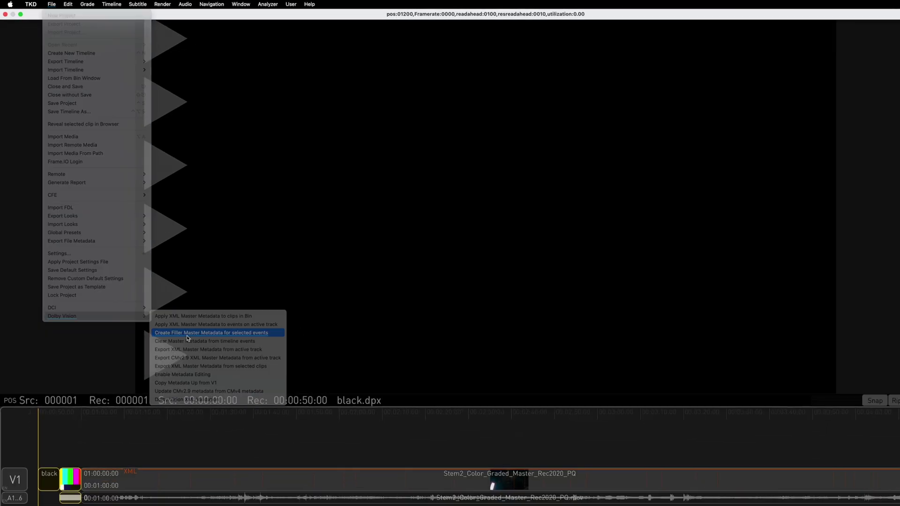
{"action": "left_click", "coordinate": [260, 465]}
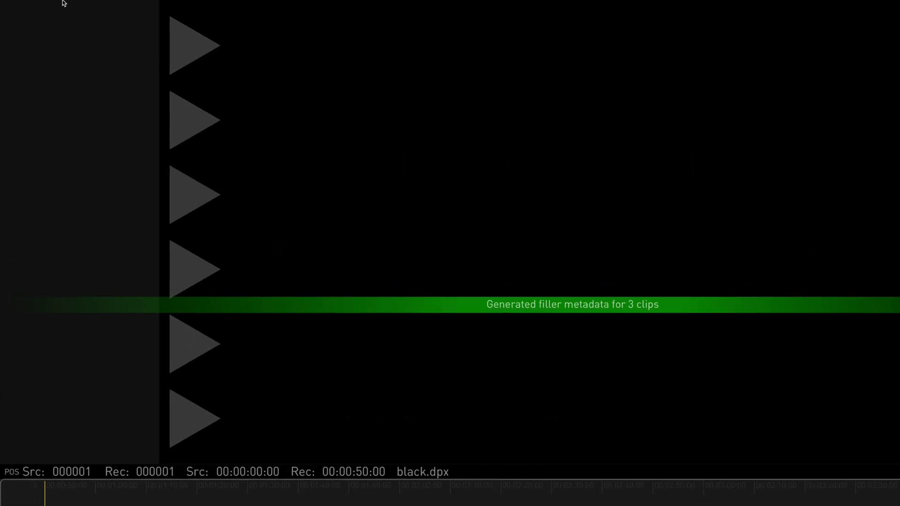
Step: Export the active track's XML master metadata as demo_DoVi_mastering.xml into a new folder named renders inside STEM2
{"action": "left_click", "coordinate": [64, 3]}
{"action": "mouse_move", "coordinate": [127, 374]}
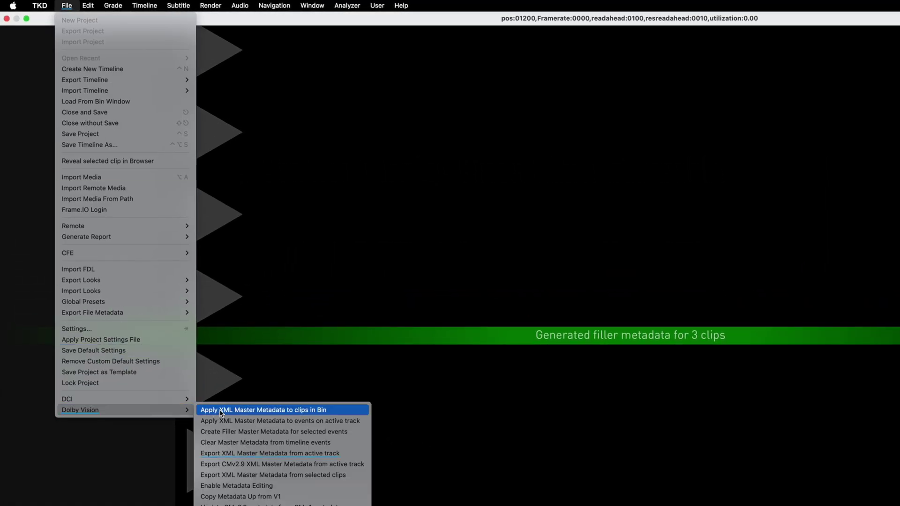
{"action": "left_click", "coordinate": [235, 453]}
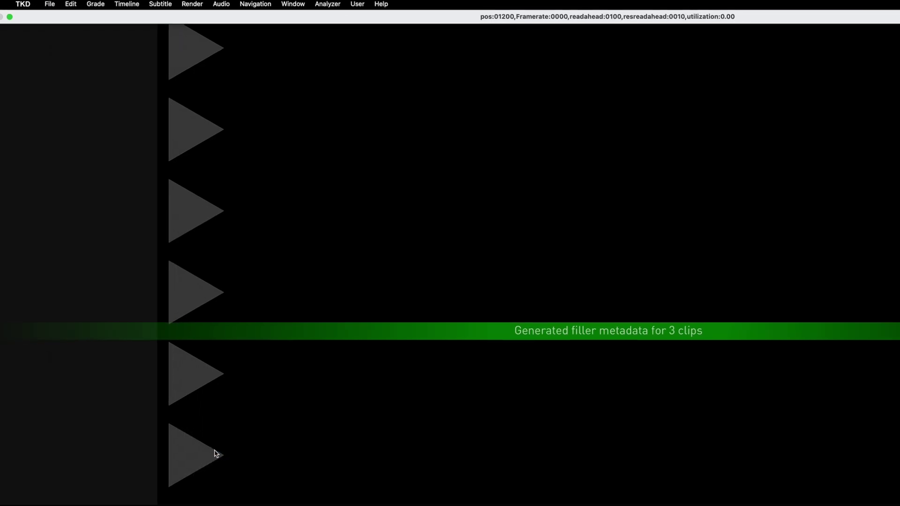
{"action": "left_click", "coordinate": [359, 291]}
{"action": "type", "text": "renders"}
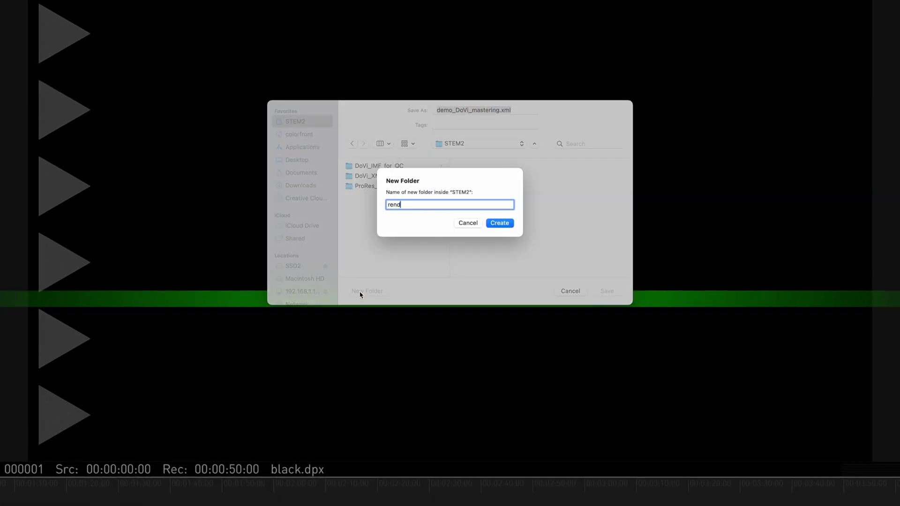
{"action": "key", "text": "Return"}
{"action": "left_click", "coordinate": [612, 294]}
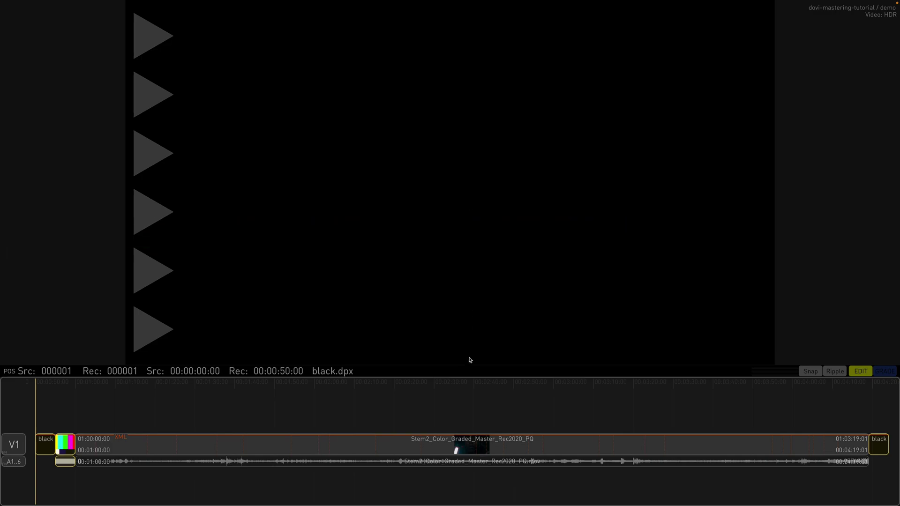
Step: Add an Apple ProRes 422 HQ (QT Auto) output to the render list with files set to Per Timeline
{"action": "left_click", "coordinate": [456, 386]}
{"action": "key", "text": "p"}
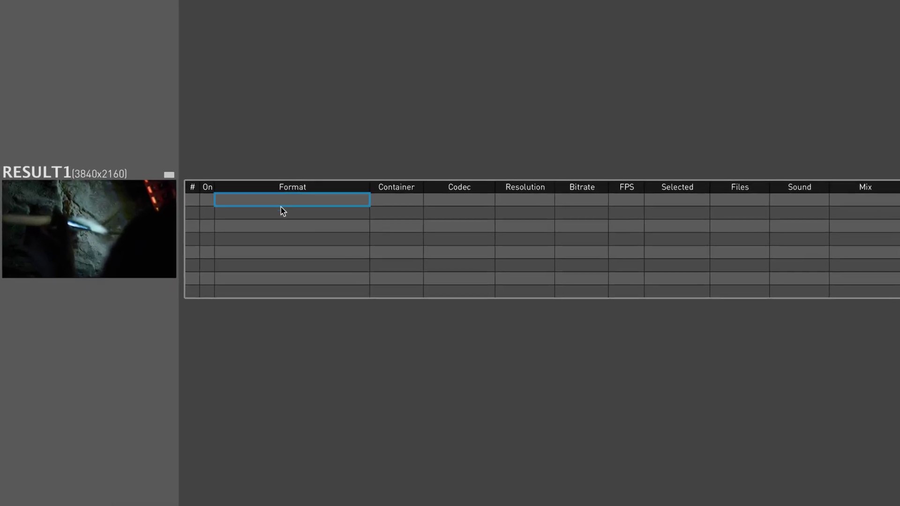
{"action": "left_click", "coordinate": [267, 200]}
{"action": "mouse_move", "coordinate": [267, 235]}
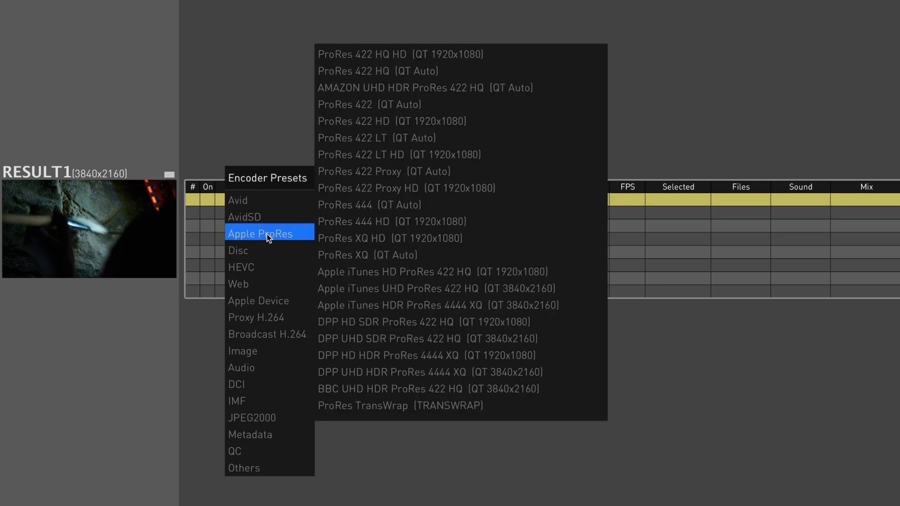
{"action": "left_click", "coordinate": [353, 71]}
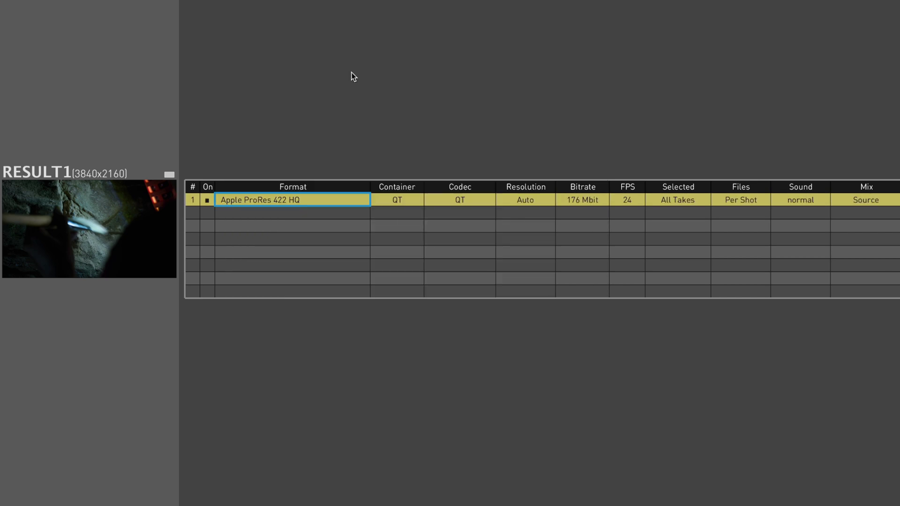
{"action": "left_click", "coordinate": [741, 200]}
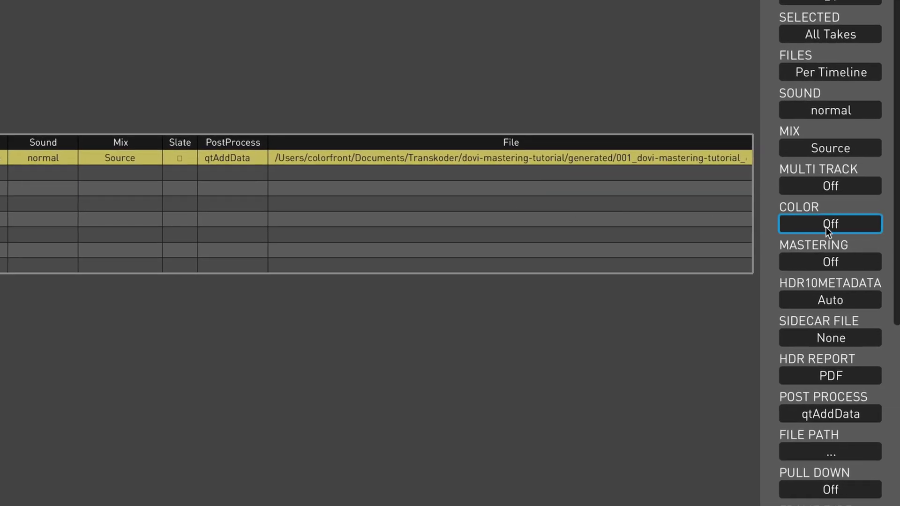
Step: Set the ProRes output's color encoding to Rec2020_PQ and mastering display to P3D65_1000, and render it
{"action": "left_click", "coordinate": [826, 227]}
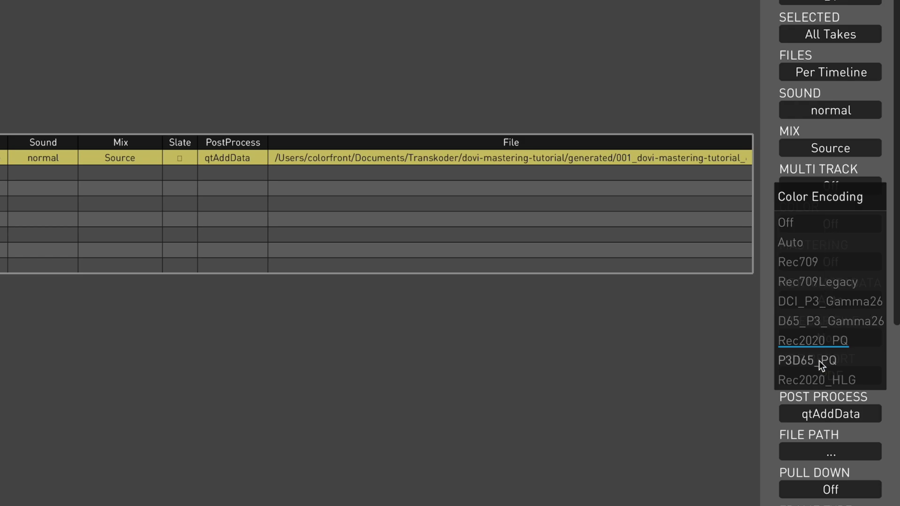
{"action": "left_click", "coordinate": [815, 341]}
{"action": "left_click", "coordinate": [821, 264]}
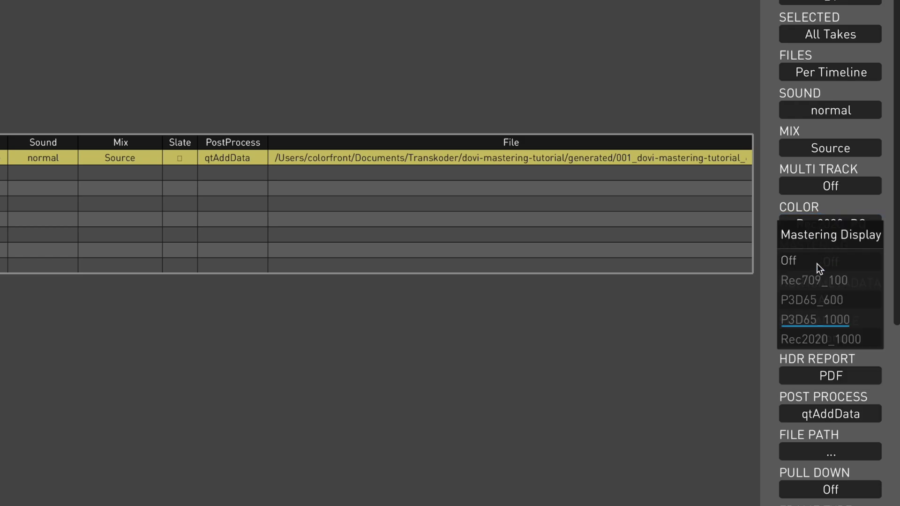
{"action": "left_click", "coordinate": [817, 318]}
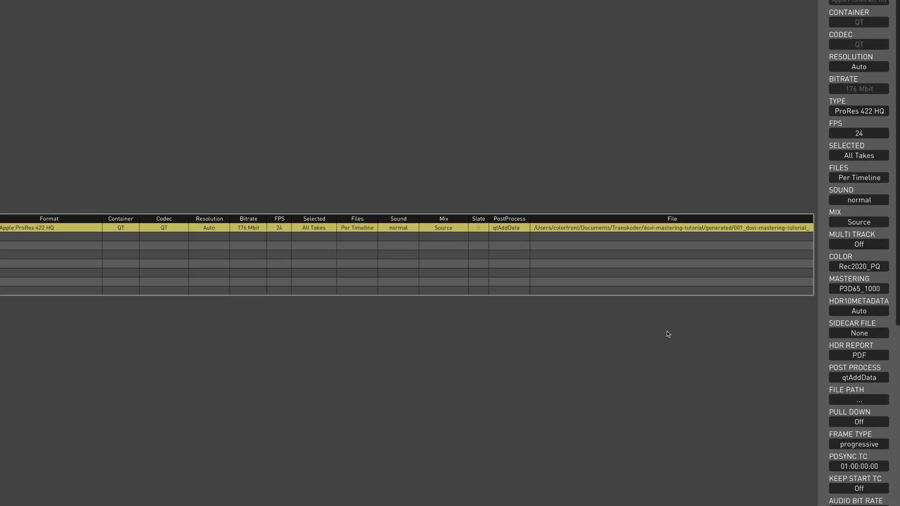
{"action": "key", "text": "ctrl+r"}
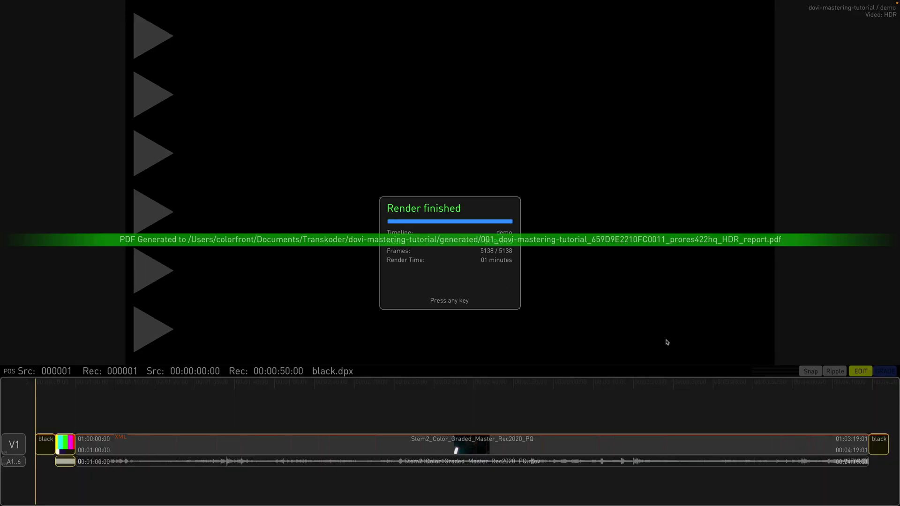
{"action": "key", "text": "Escape"}
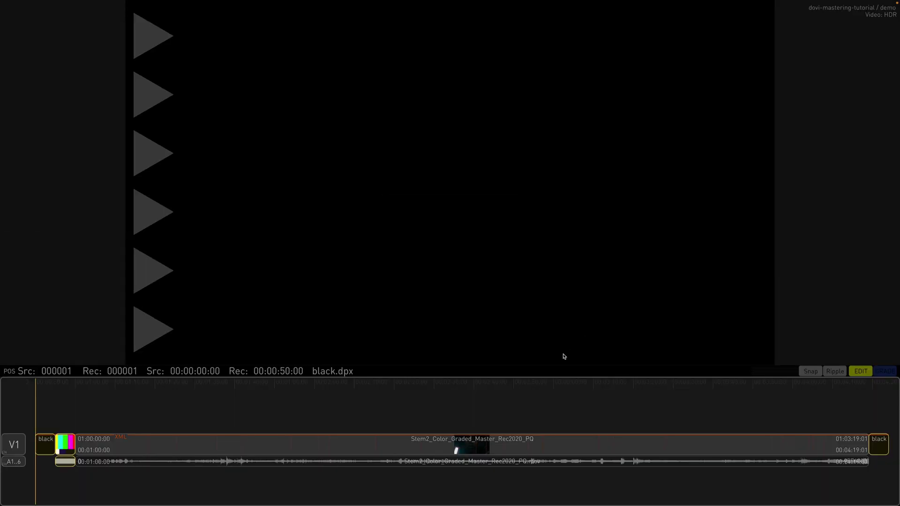
Step: Open Finalize for the timeline and set the encoder type to IMF-IMP with the format IMF IMF REV (App2E+)
{"action": "left_click", "coordinate": [473, 388]}
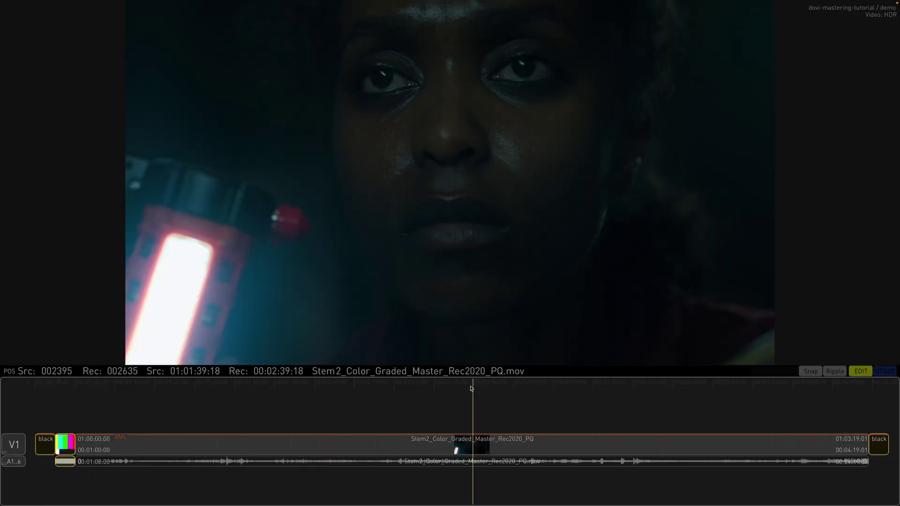
{"action": "key", "text": "shift+d"}
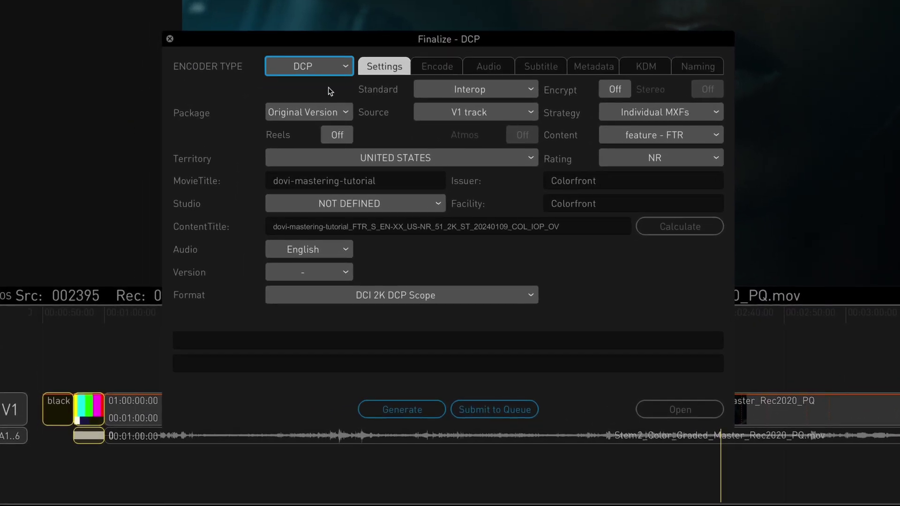
{"action": "left_click", "coordinate": [321, 68]}
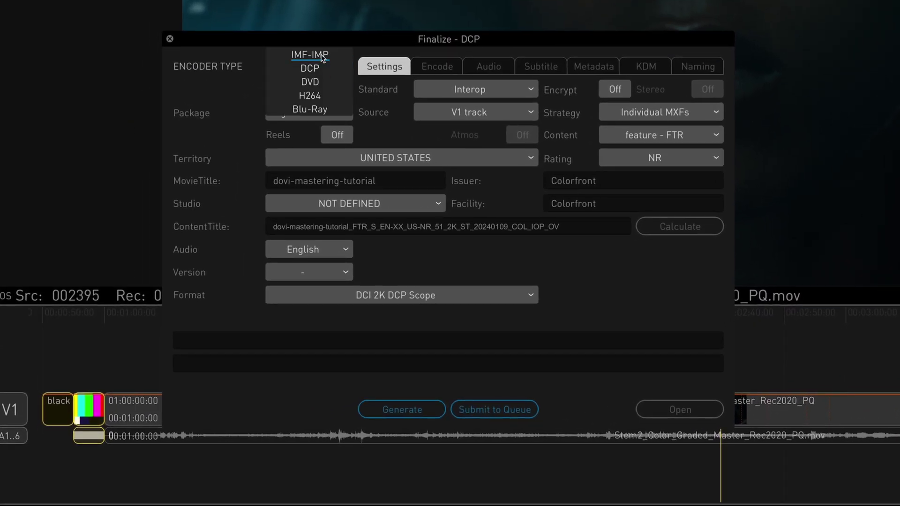
{"action": "left_click", "coordinate": [323, 57]}
{"action": "left_click", "coordinate": [558, 296]}
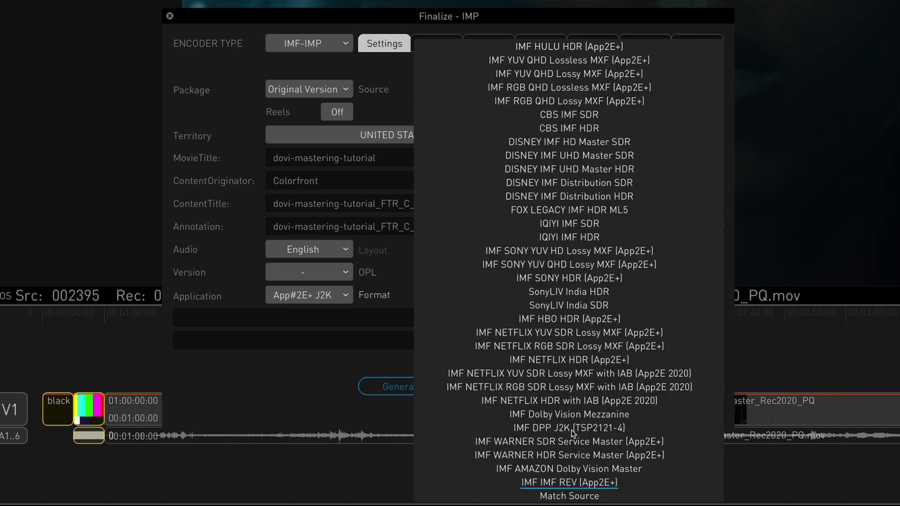
{"action": "left_click", "coordinate": [565, 483]}
Step: Set DolbyVision to On in the IMP encoder settings
{"action": "left_click", "coordinate": [435, 48]}
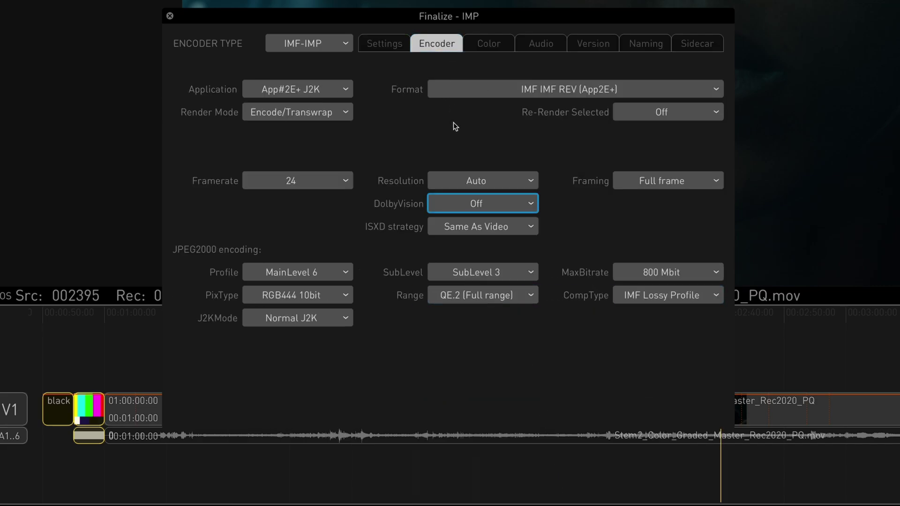
{"action": "left_click", "coordinate": [481, 209]}
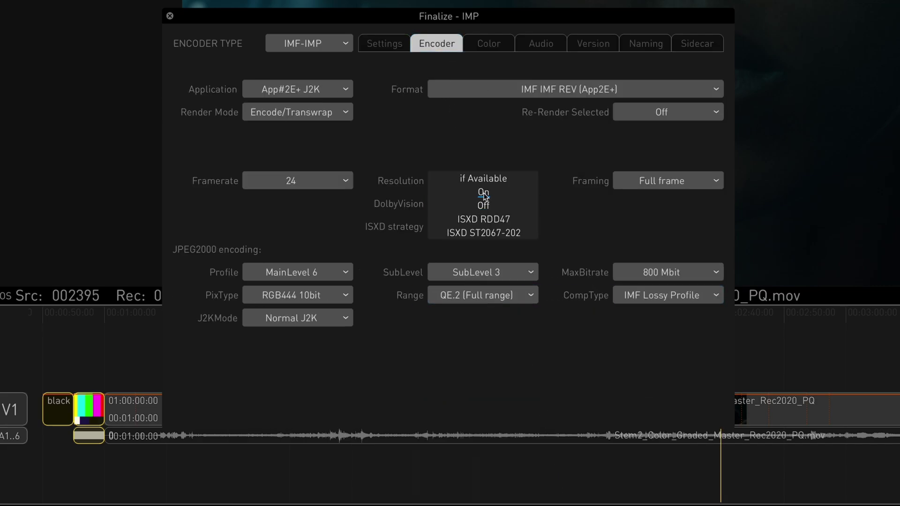
{"action": "left_click", "coordinate": [484, 193]}
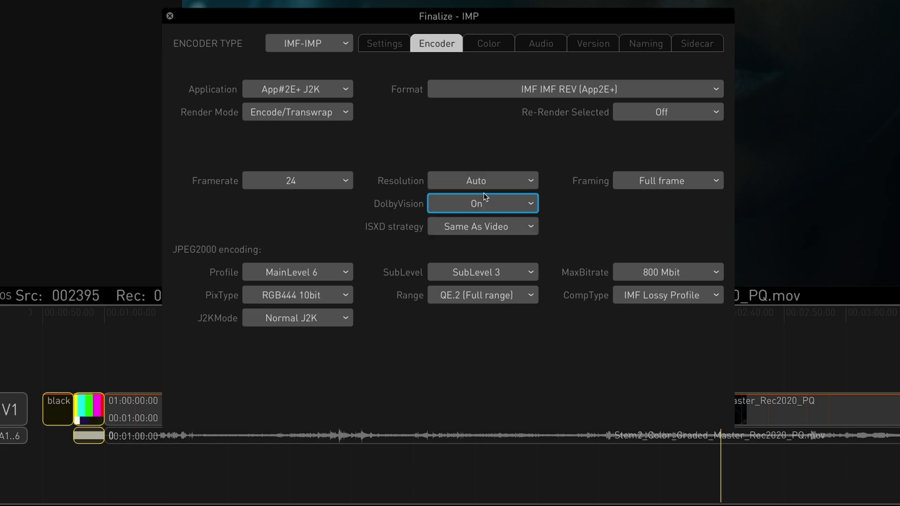
Step: Set the IMP color space to Color7:Rec2020 (HDR) and the light level statistics in the CPL to Use L6 Metadata
{"action": "left_click", "coordinate": [492, 47]}
{"action": "left_click", "coordinate": [380, 90]}
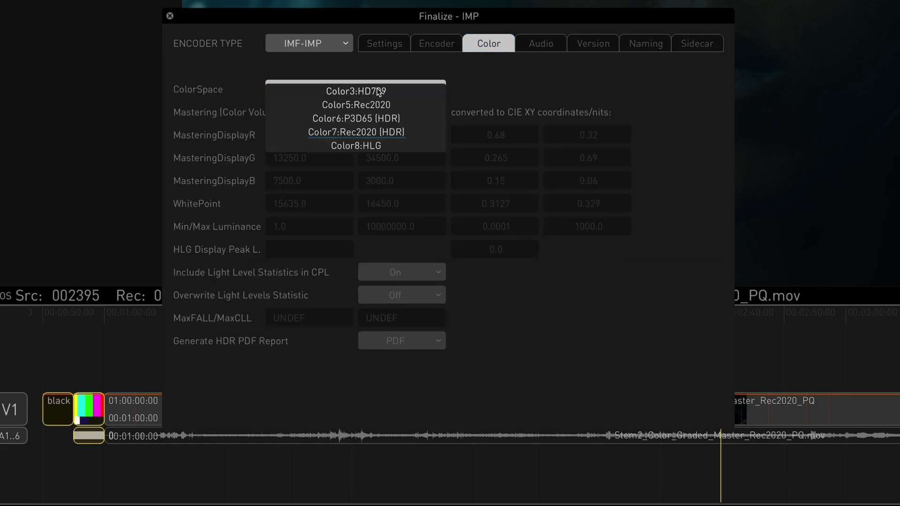
{"action": "left_click", "coordinate": [382, 134]}
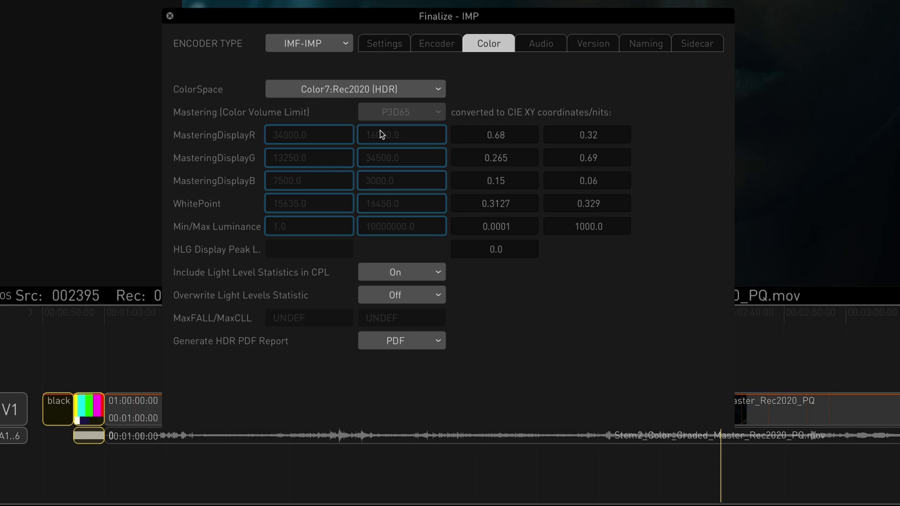
{"action": "left_click", "coordinate": [410, 275]}
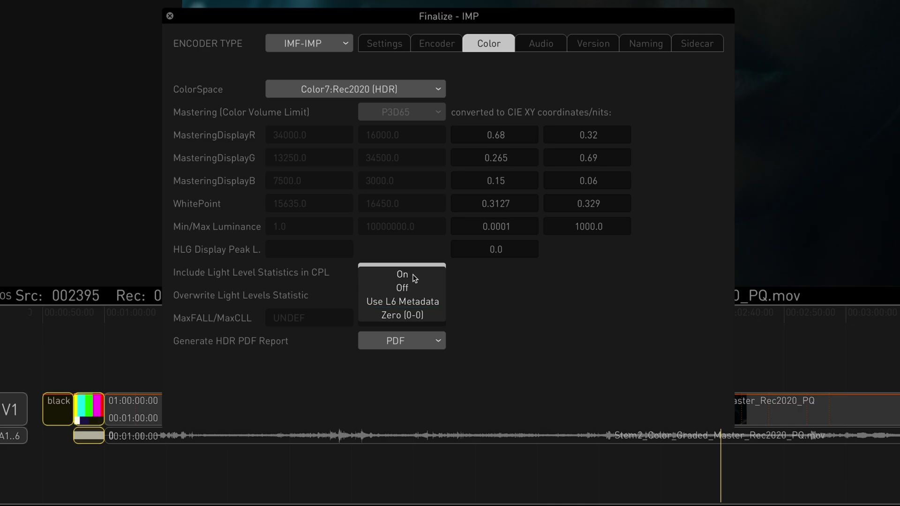
{"action": "left_click", "coordinate": [414, 303]}
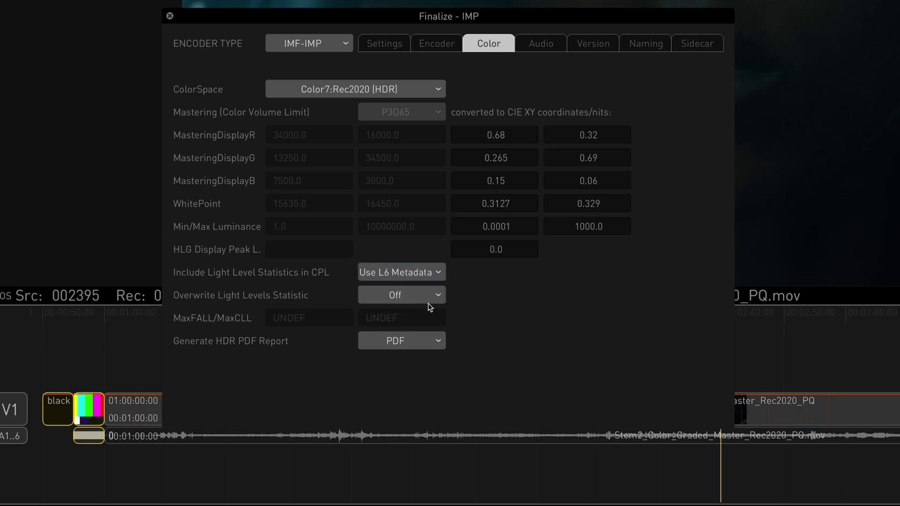
Step: Generate the IMF package, letting the gaps on the audio timeline be filled
{"action": "left_click", "coordinate": [381, 43]}
{"action": "left_click", "coordinate": [399, 389]}
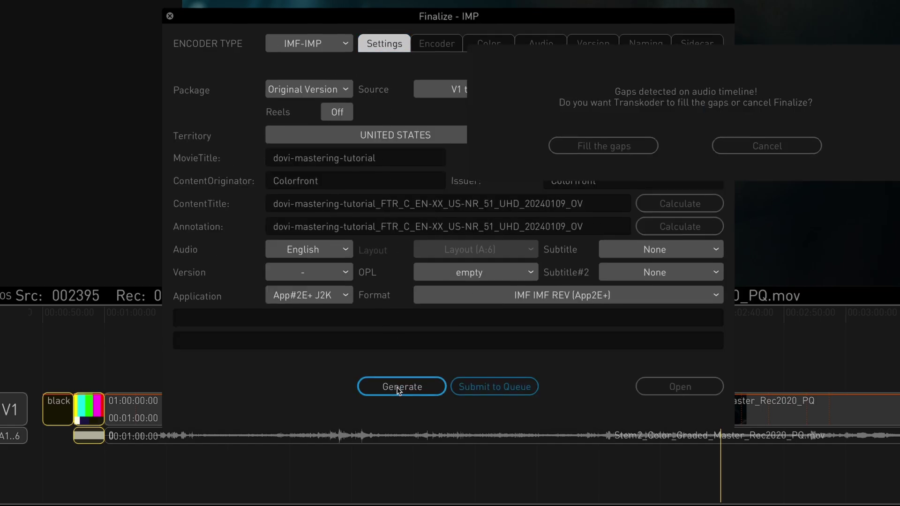
{"action": "left_click", "coordinate": [604, 146]}
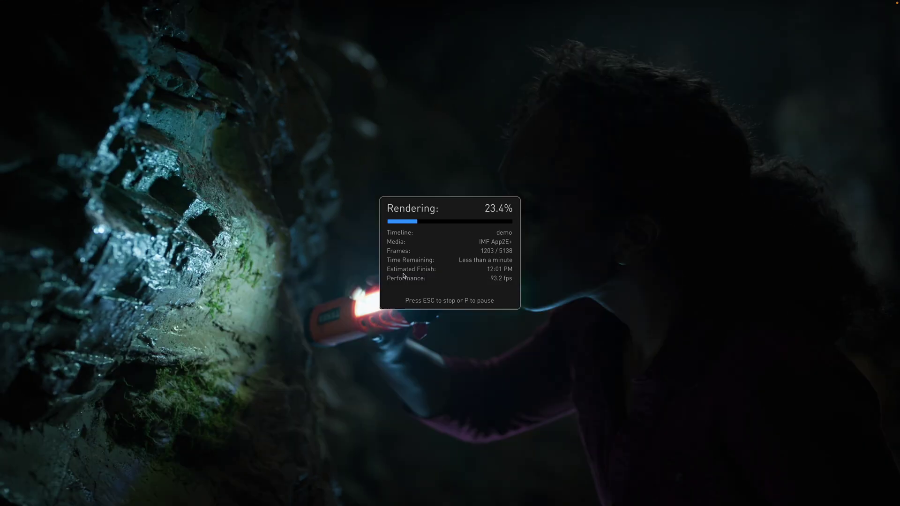